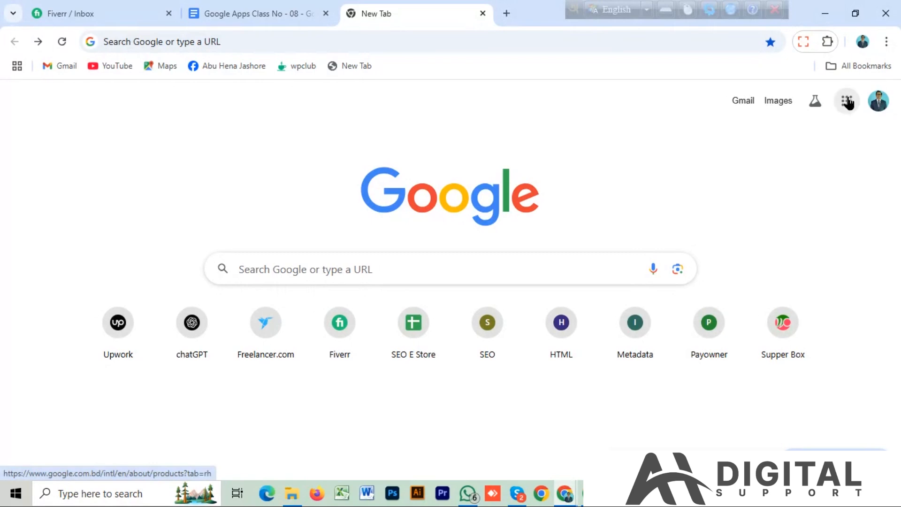
Open Google Keep from the list of Google apps
click(849, 101)
scroll(743, 215, down, 5)
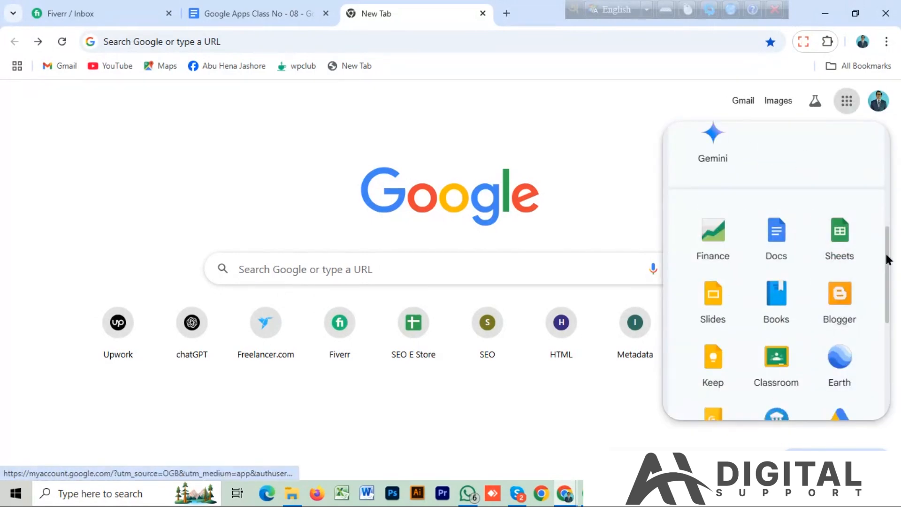
scroll(873, 273, down, 2)
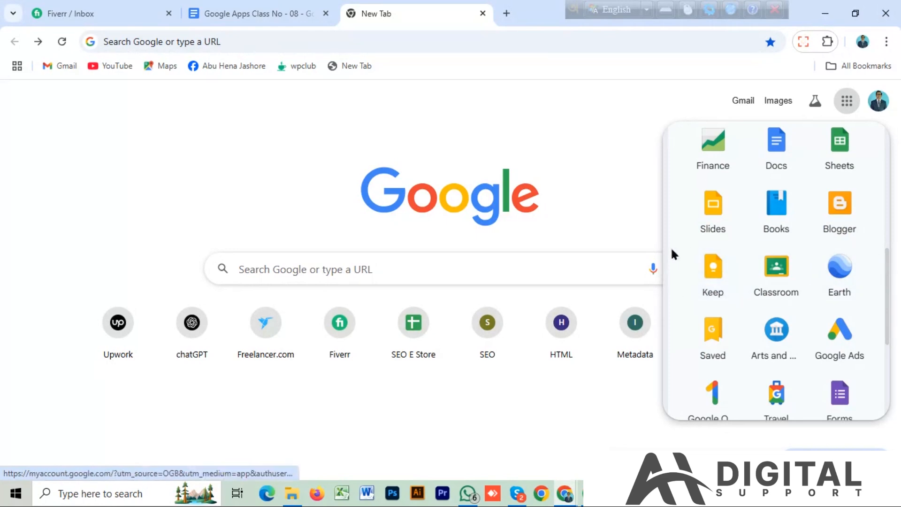
click(714, 270)
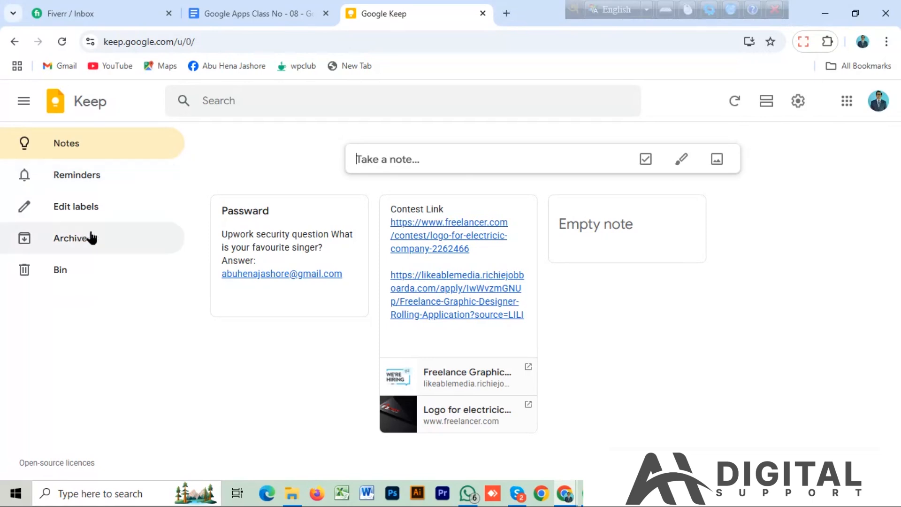
Start a new note and title it "US Client's Meeting"
mouse_move(235, 230)
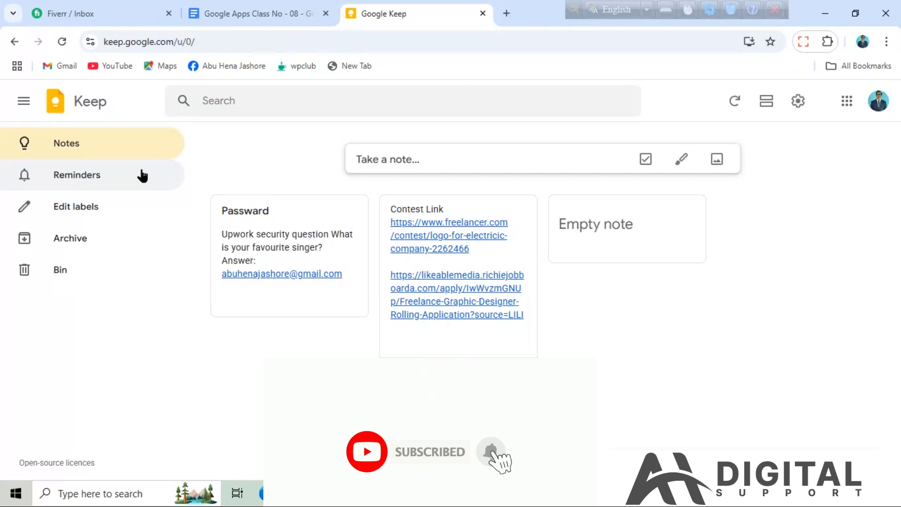
click(525, 160)
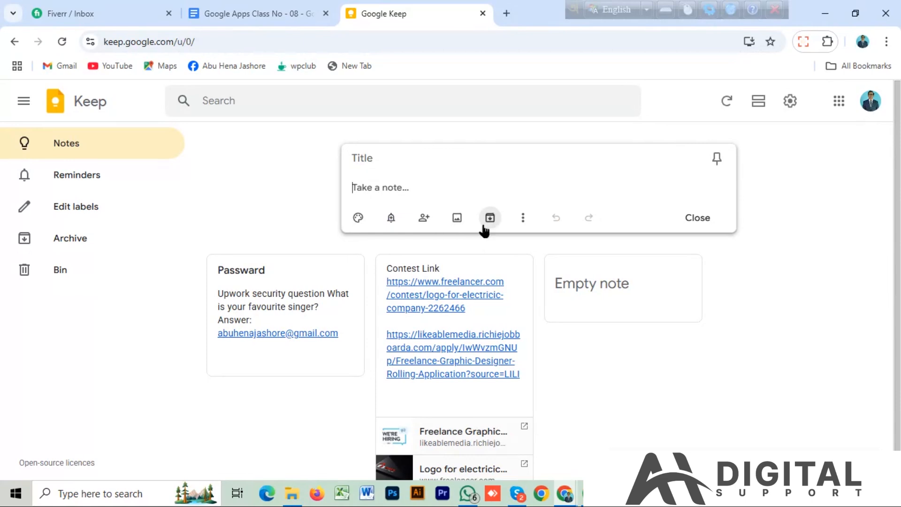
click(359, 218)
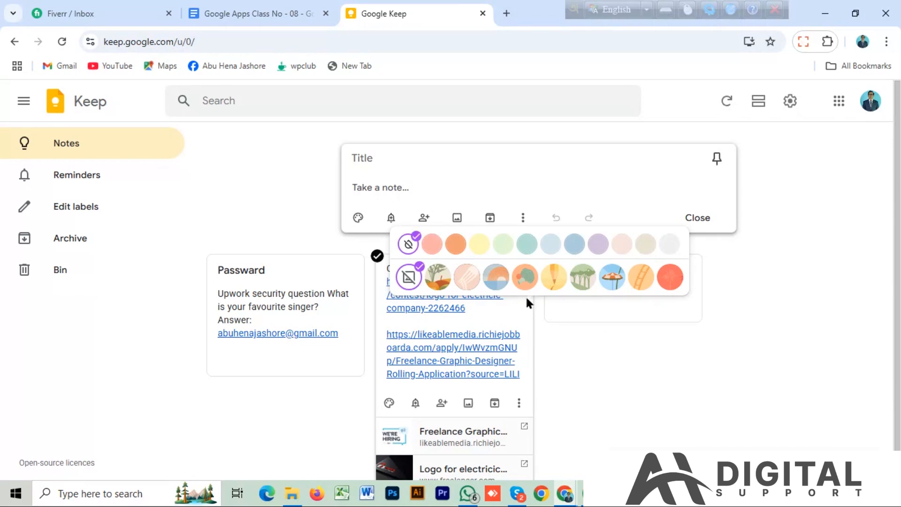
click(369, 156)
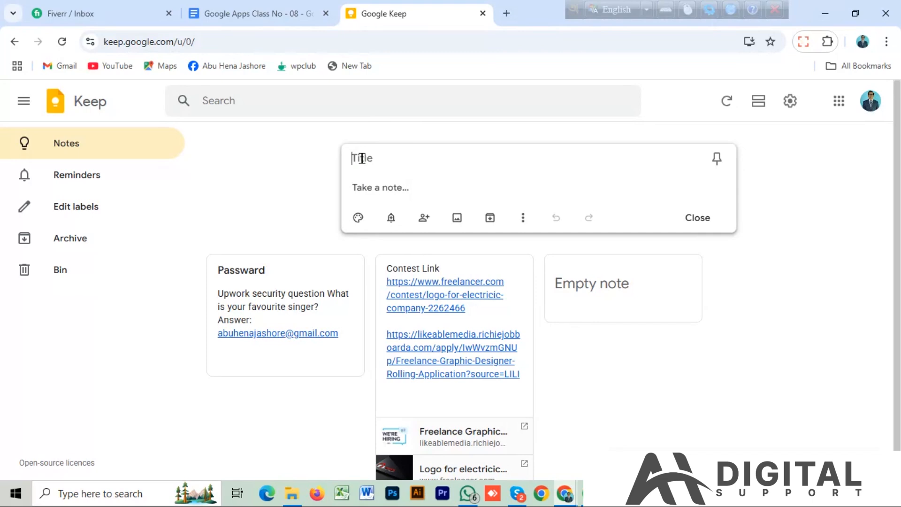
text(US Cl)
text(ient)
text('s)
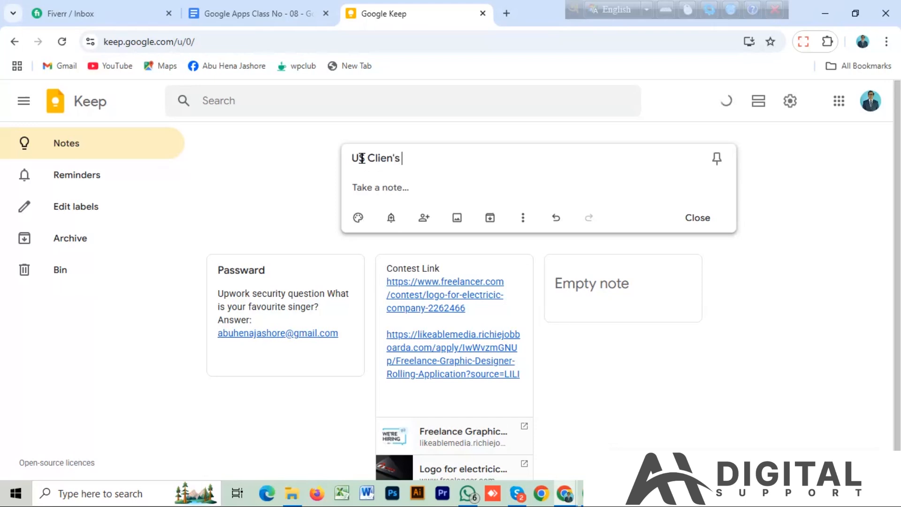
click(393, 156)
text(ts)
click(417, 160)
text(Meeti)
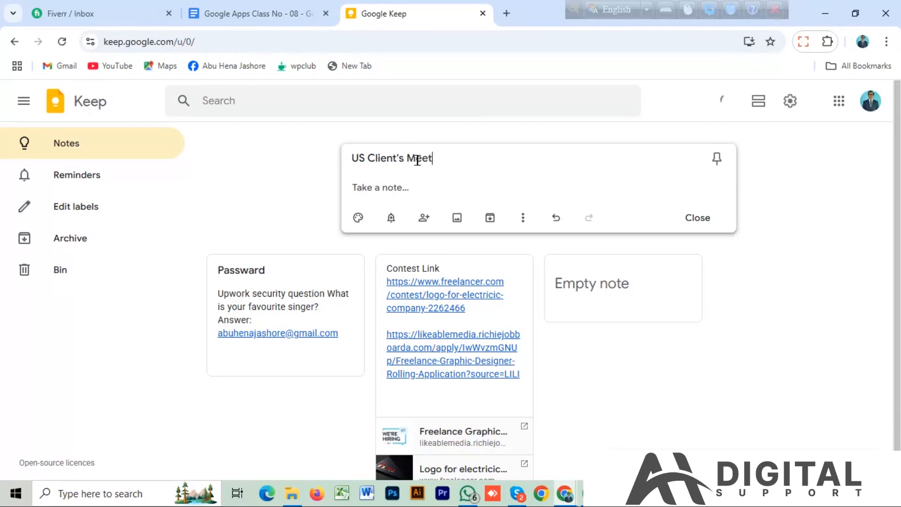
text(ng)
Enter "About Projects" as the body text of the US Client's Meeting note
click(387, 184)
text(About P)
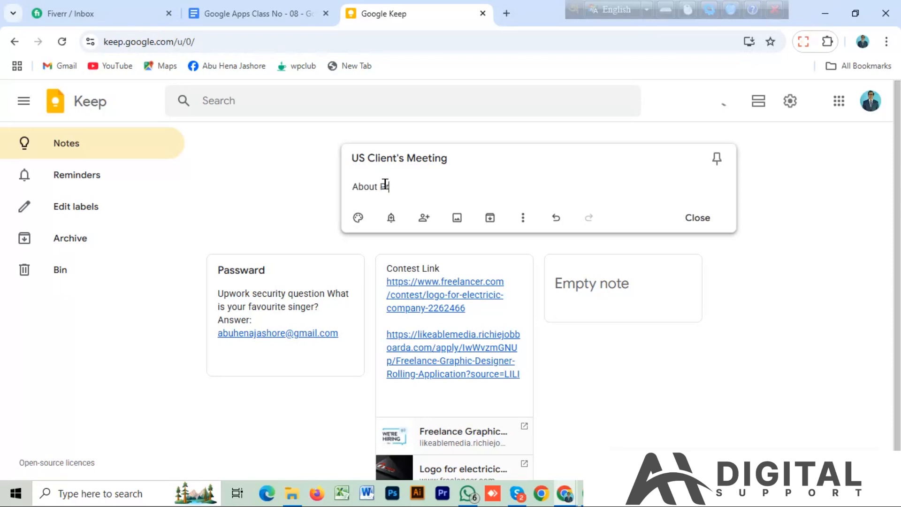
text(rojects)
Give the note the darker blue colour and the background image with the orange arch
click(359, 218)
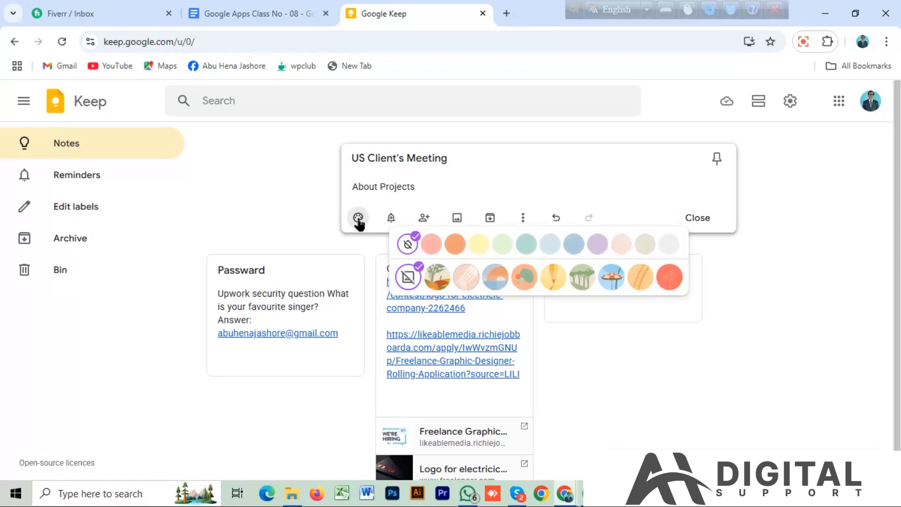
click(574, 244)
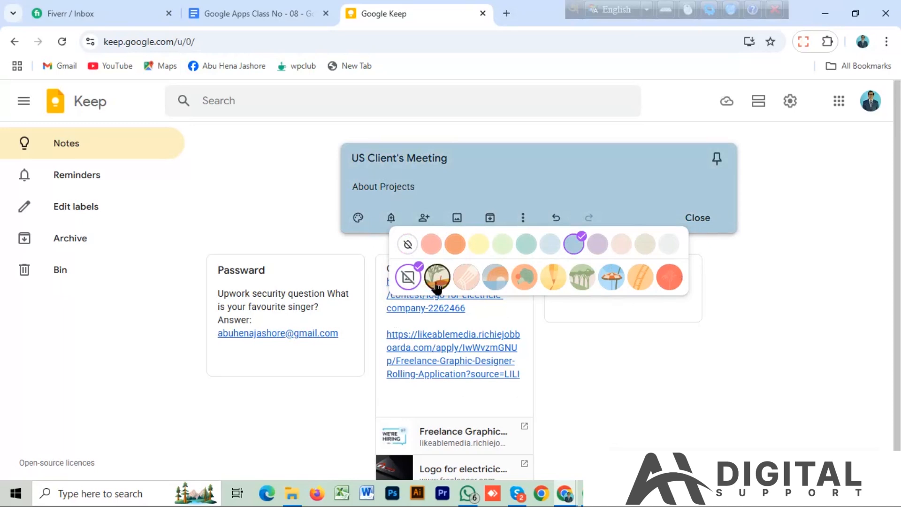
click(497, 281)
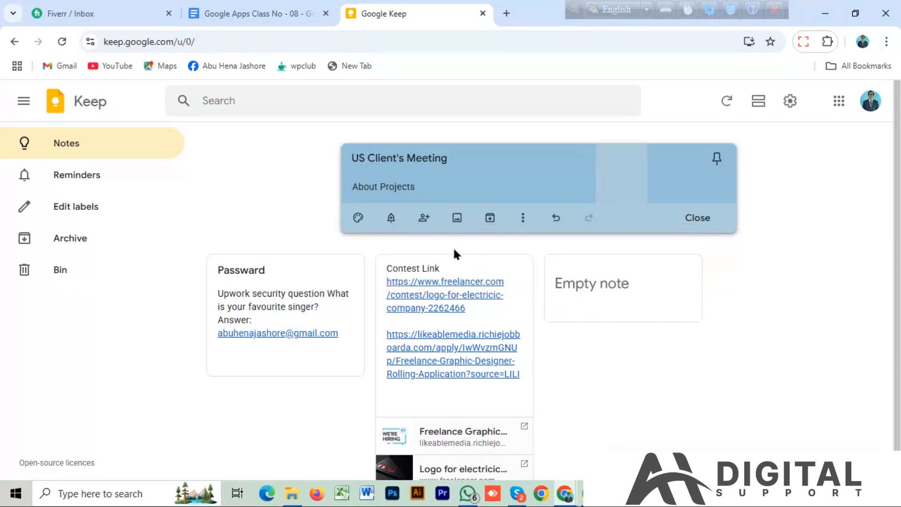
Set a reminder on the note for later today at 20:00 and check its date, time and repeat options
click(391, 219)
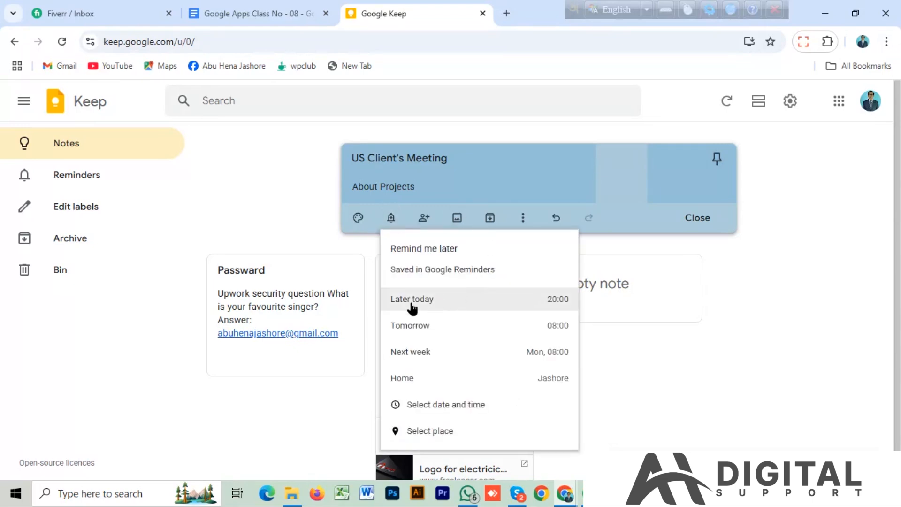
click(561, 299)
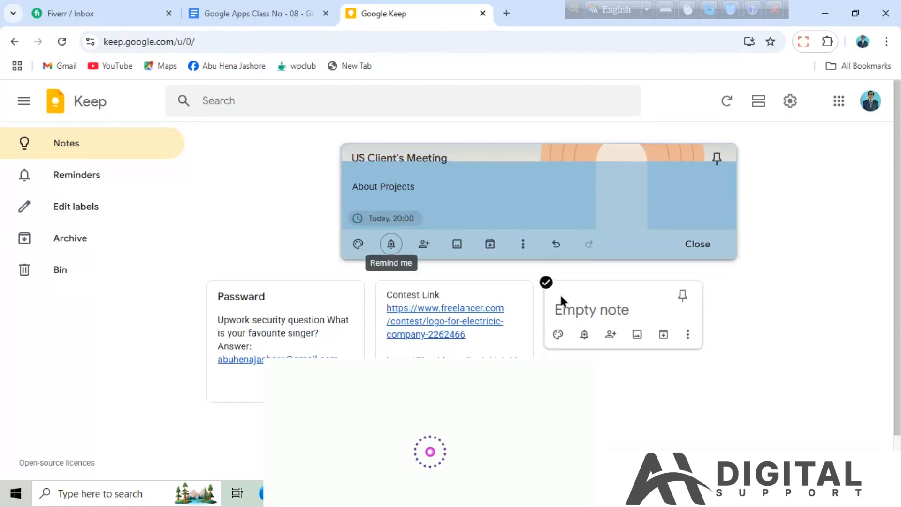
right_click(403, 221)
click(383, 220)
click(358, 219)
click(358, 221)
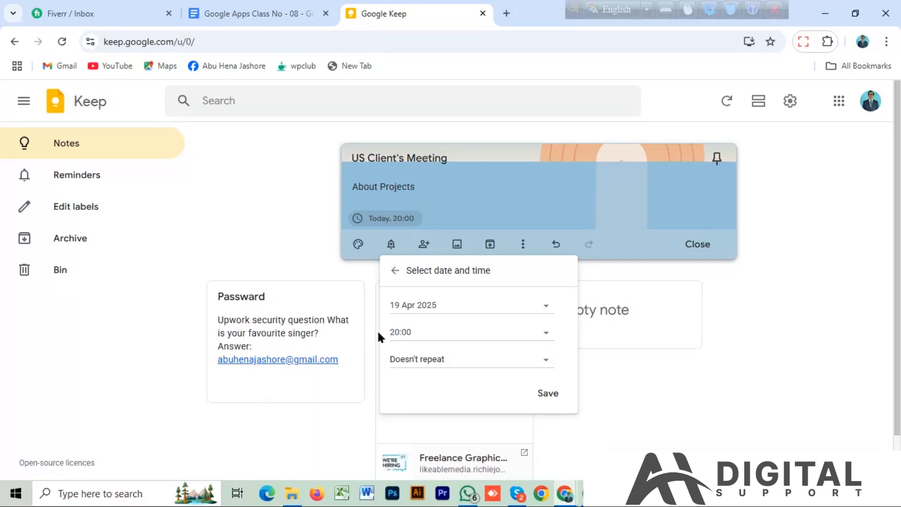
click(471, 205)
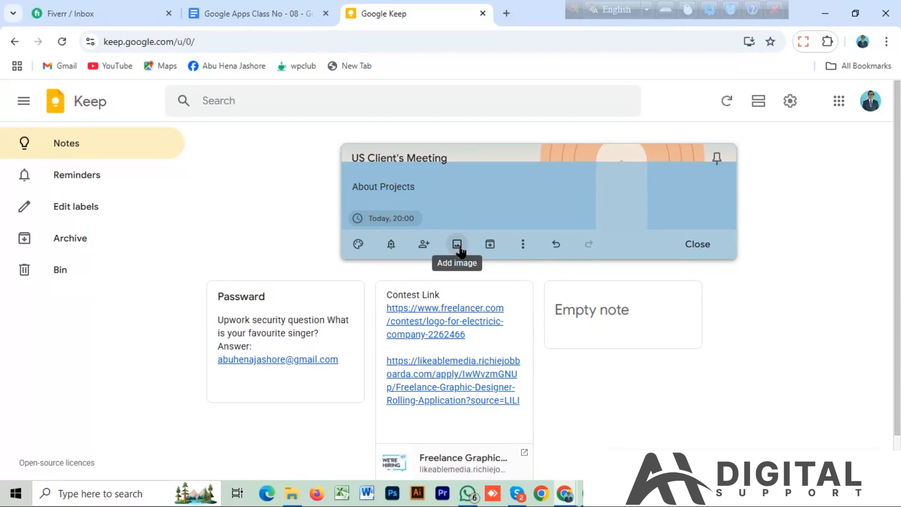
Add a drawing to the US Client's Meeting note
click(523, 245)
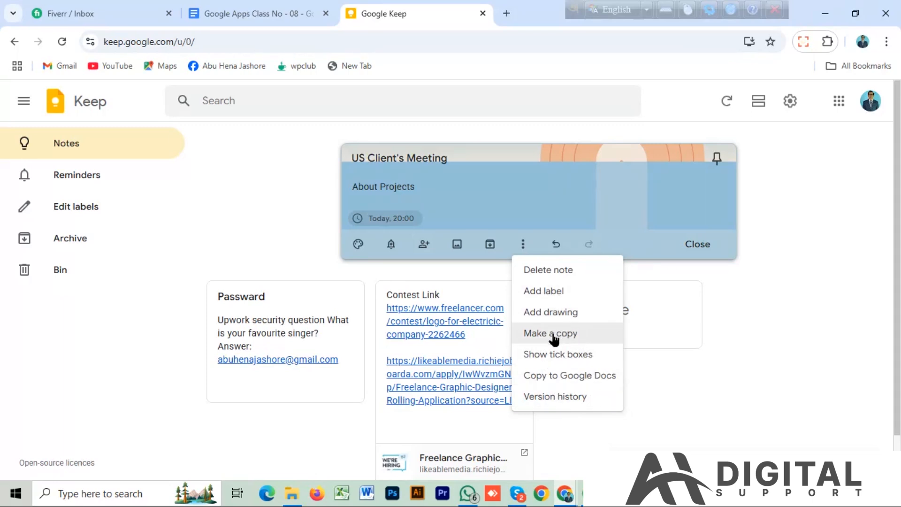
click(552, 312)
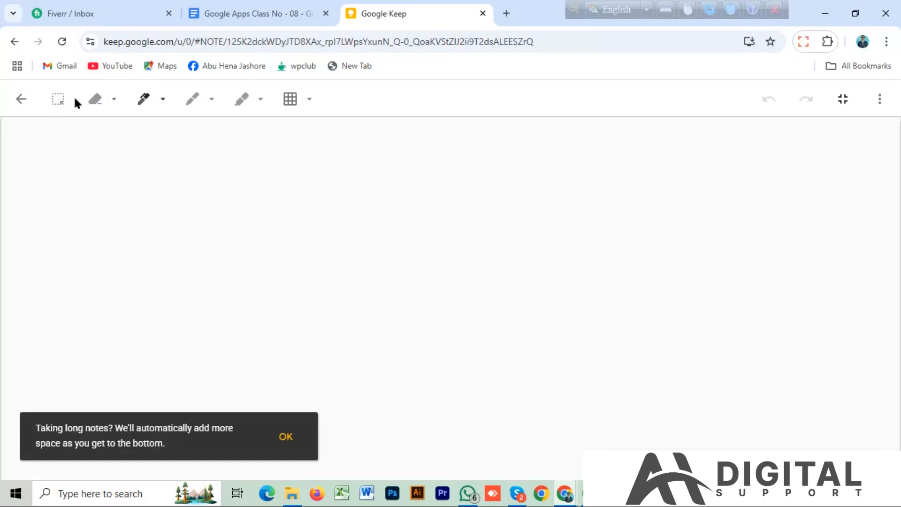
Draw a looping freehand line with the red pen across the blank canvas and erase it
click(143, 99)
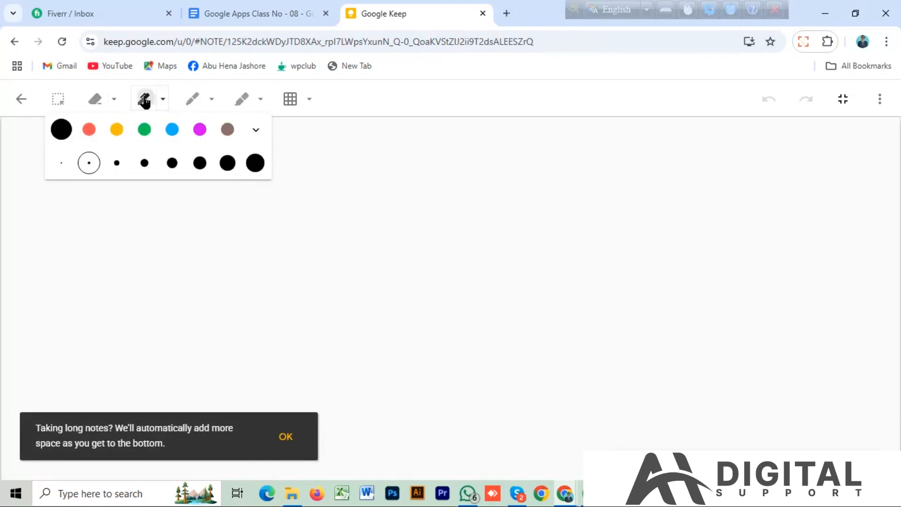
click(89, 131)
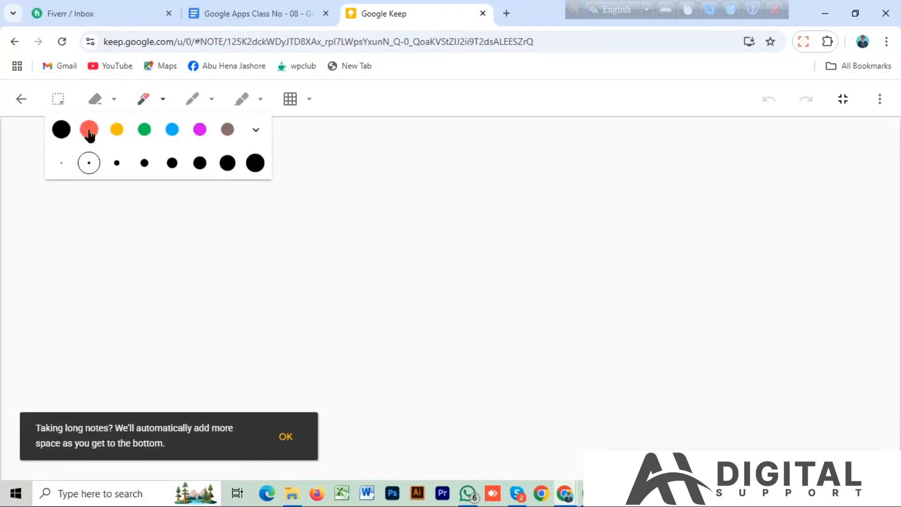
click(262, 232)
mouse_move(248, 231)
mouse_down()
mouse_move(270, 199)
mouse_move(297, 214)
mouse_move(414, 358)
mouse_move(534, 260)
mouse_move(481, 324)
mouse_move(604, 277)
mouse_move(570, 298)
mouse_move(590, 323)
mouse_up()
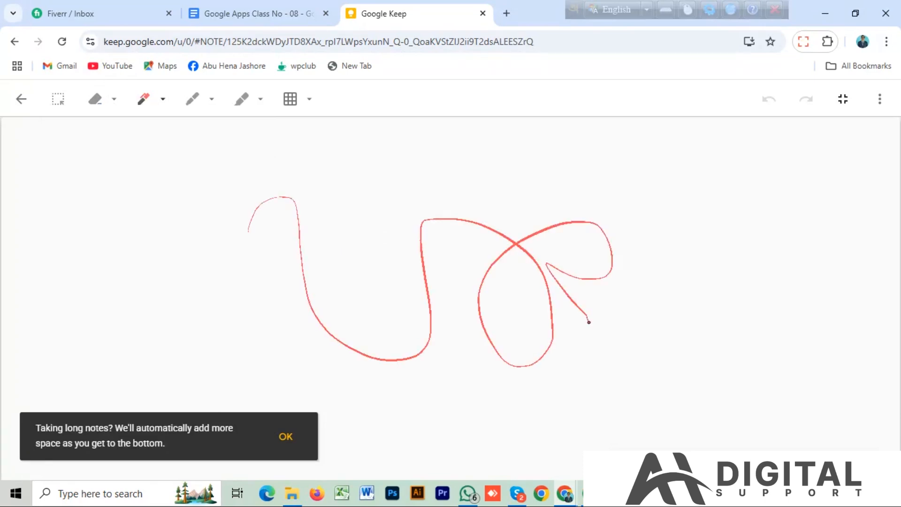
click(94, 103)
click(298, 250)
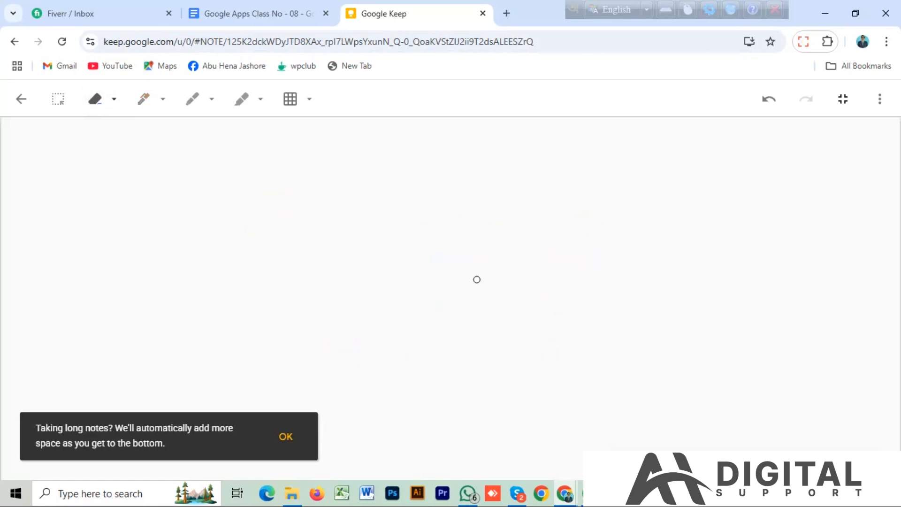
Sketch a red freehand figure with a vertical stem and a base, erase it all and dismiss the long-notes tip
click(194, 100)
mouse_move(375, 276)
mouse_down()
mouse_move(401, 197)
mouse_move(551, 188)
mouse_move(656, 210)
mouse_move(684, 281)
mouse_up()
mouse_move(561, 280)
mouse_down()
mouse_move(570, 478)
mouse_move(539, 329)
mouse_move(426, 335)
mouse_move(386, 309)
mouse_up()
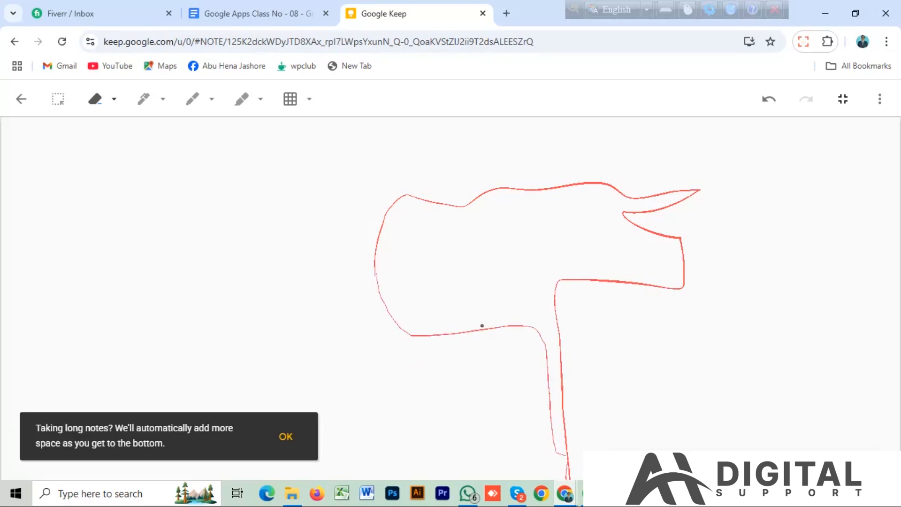
mouse_move(533, 453)
mouse_down()
mouse_move(625, 439)
mouse_move(572, 463)
mouse_move(455, 446)
mouse_move(498, 452)
mouse_up()
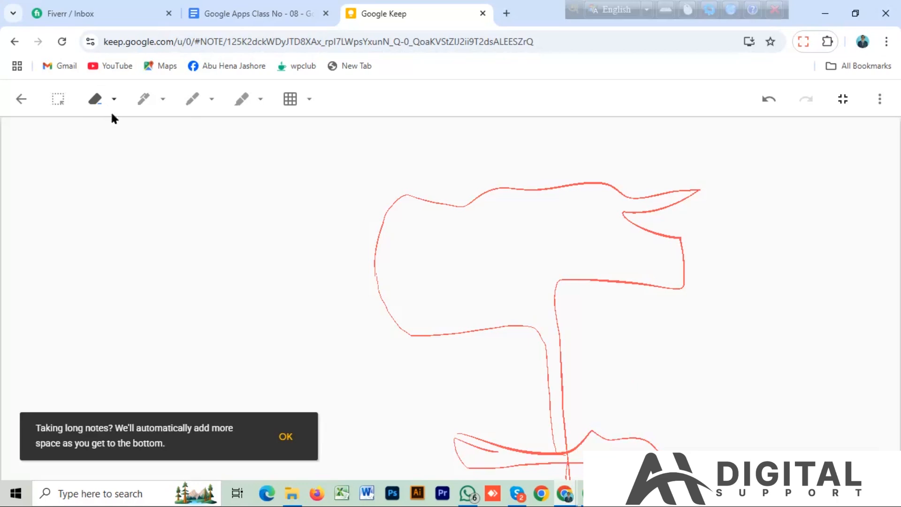
click(96, 99)
mouse_move(467, 266)
mouse_down()
mouse_move(596, 427)
mouse_move(581, 397)
mouse_up()
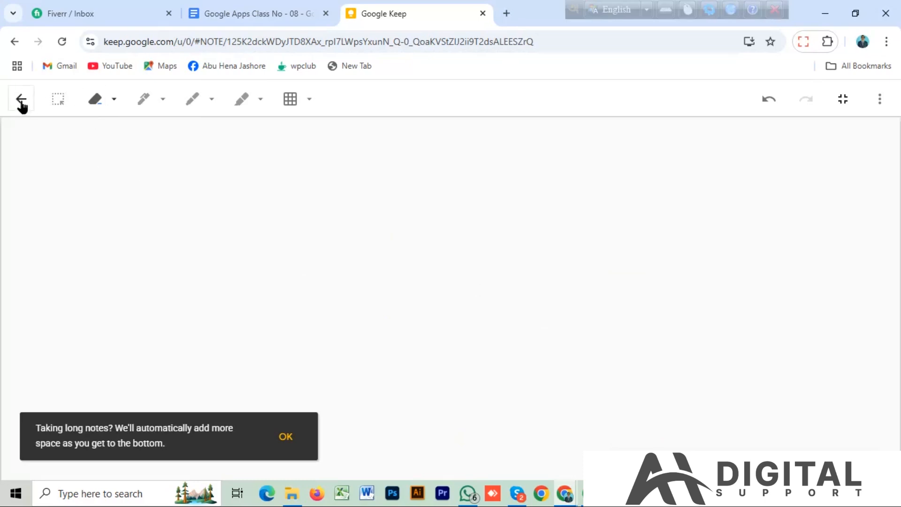
click(285, 436)
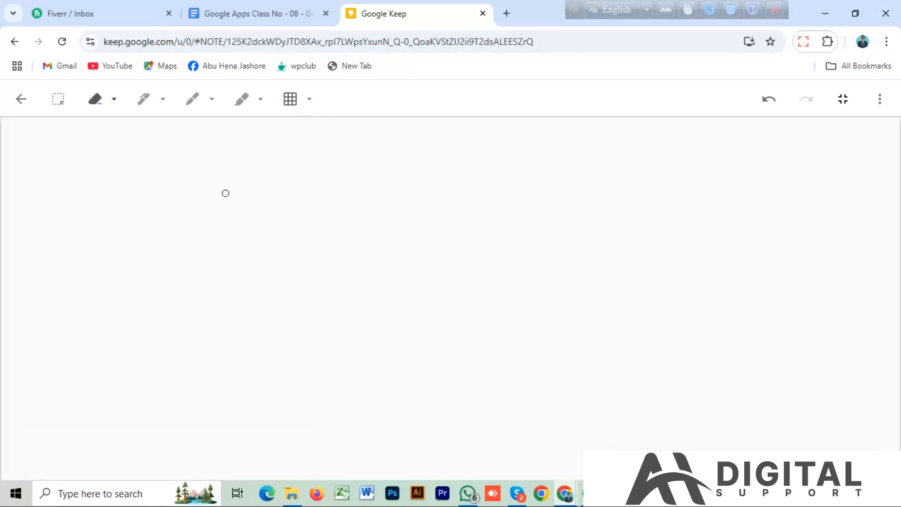
Try the Square, Dots and Rules grids on the drawing canvas and set the grid back to None
click(311, 102)
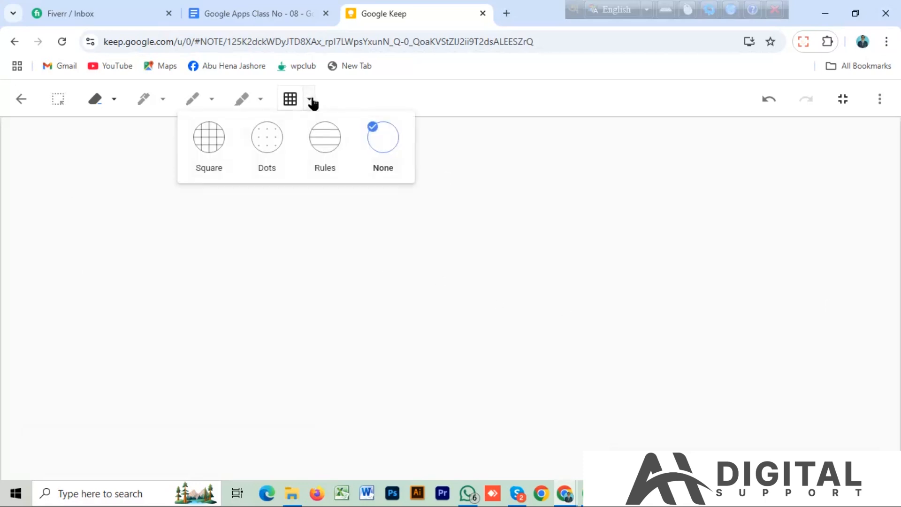
click(210, 143)
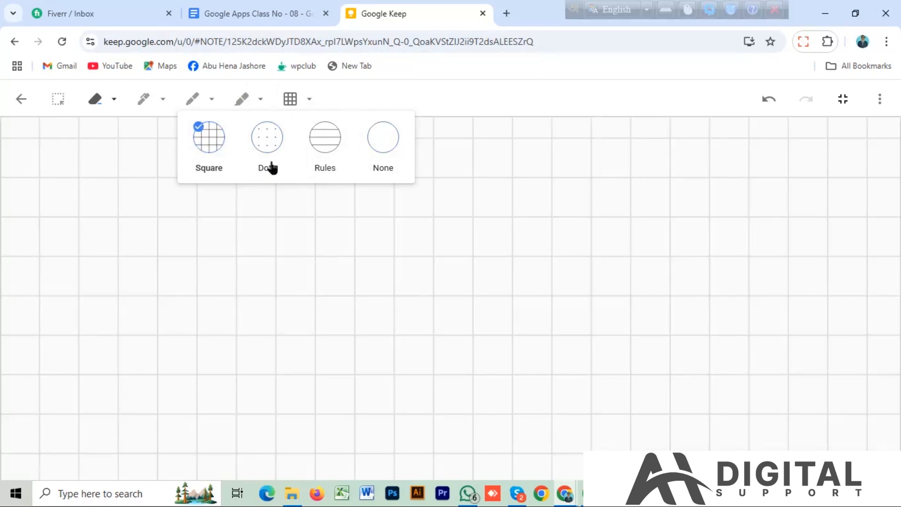
click(267, 143)
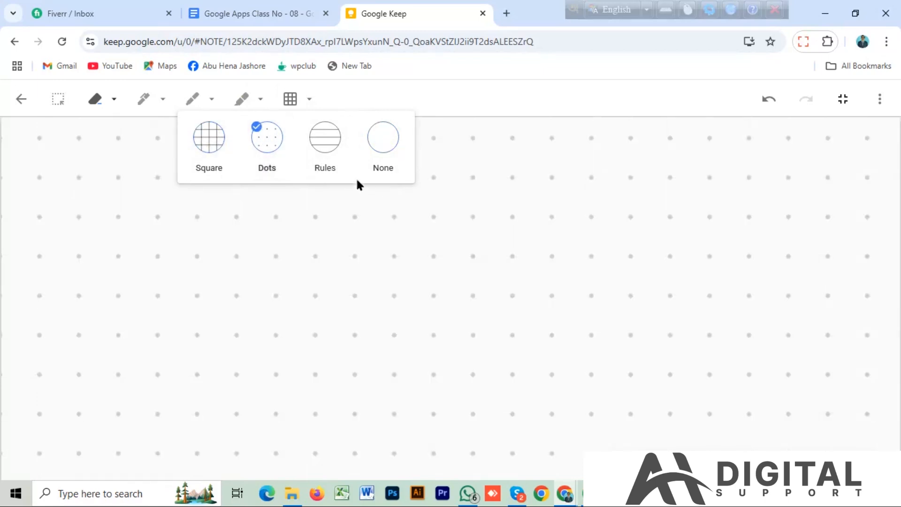
click(326, 145)
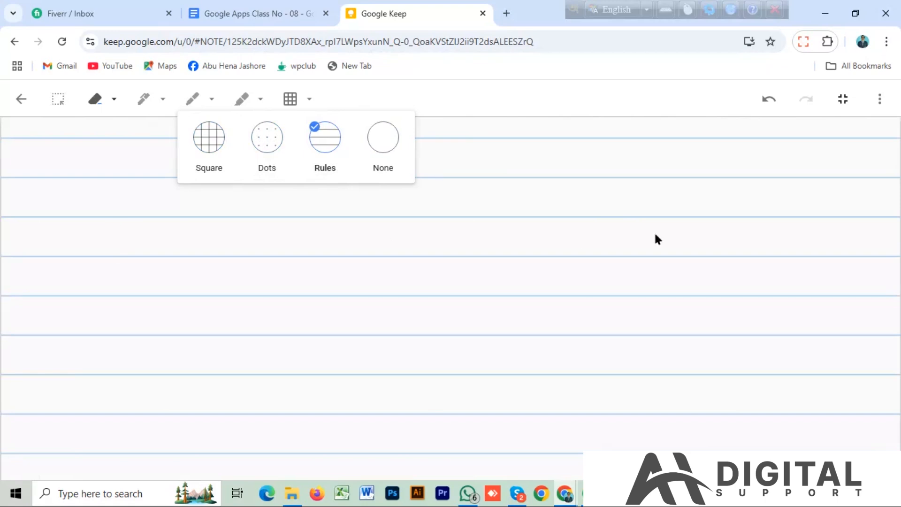
click(384, 143)
click(395, 253)
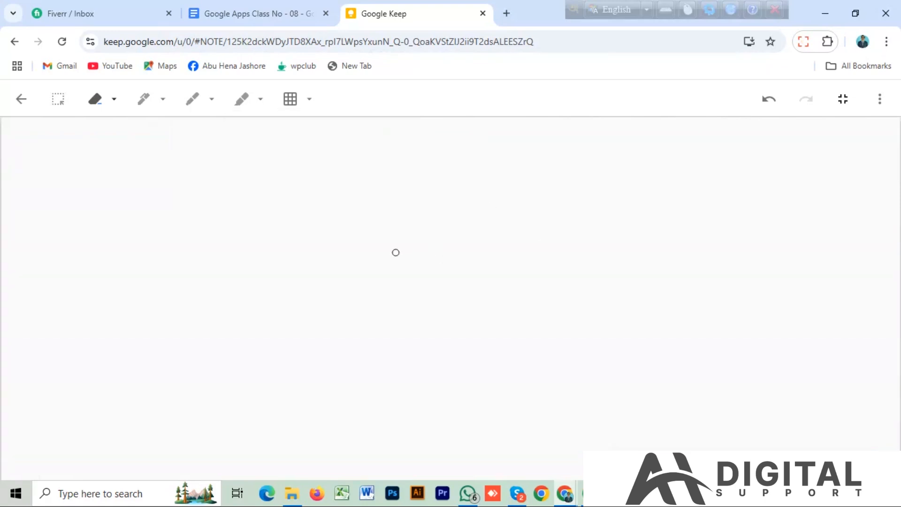
Return to the note to review its text and reminder below the drawing, and reopen the drawing
click(23, 99)
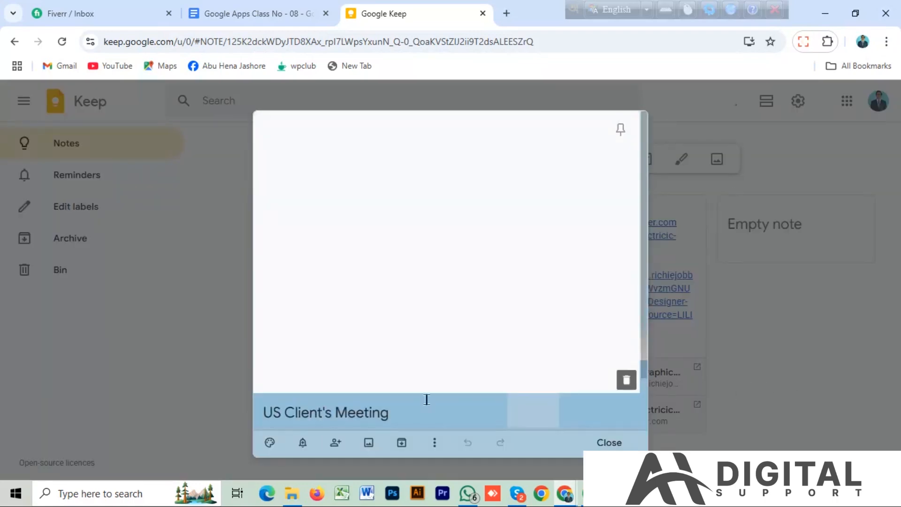
scroll(447, 299, down, 2)
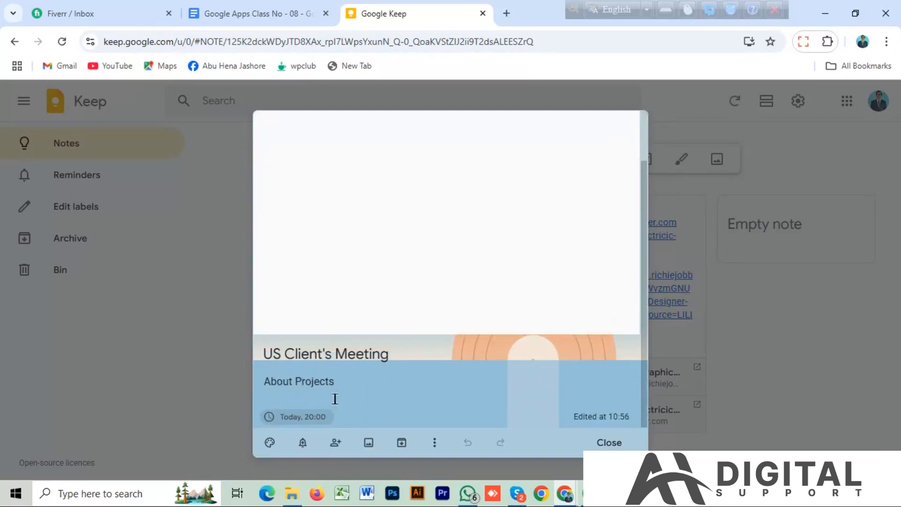
click(277, 149)
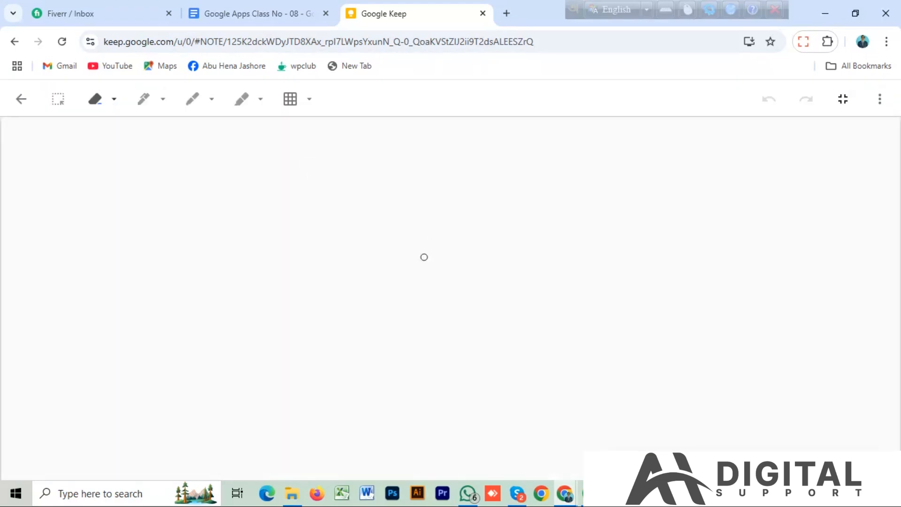
Leave the blank drawing canvas and close the US Client's Meeting note
click(21, 98)
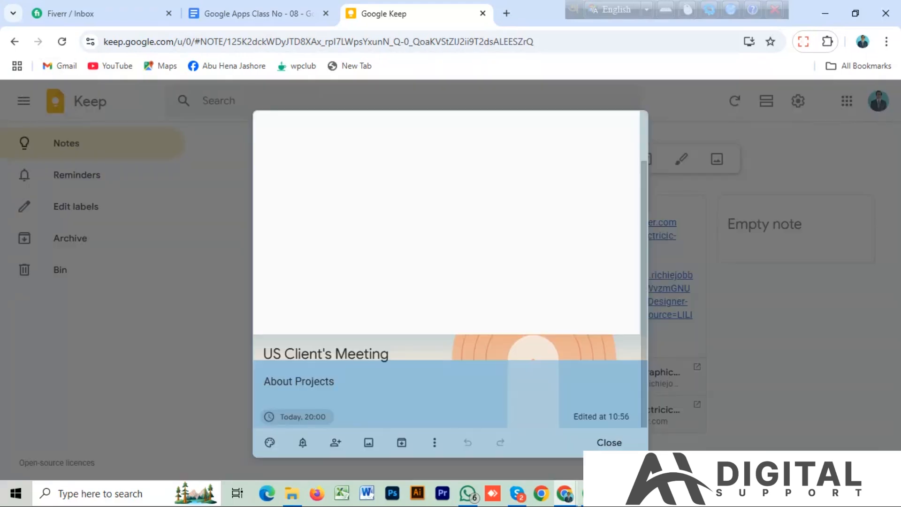
click(609, 443)
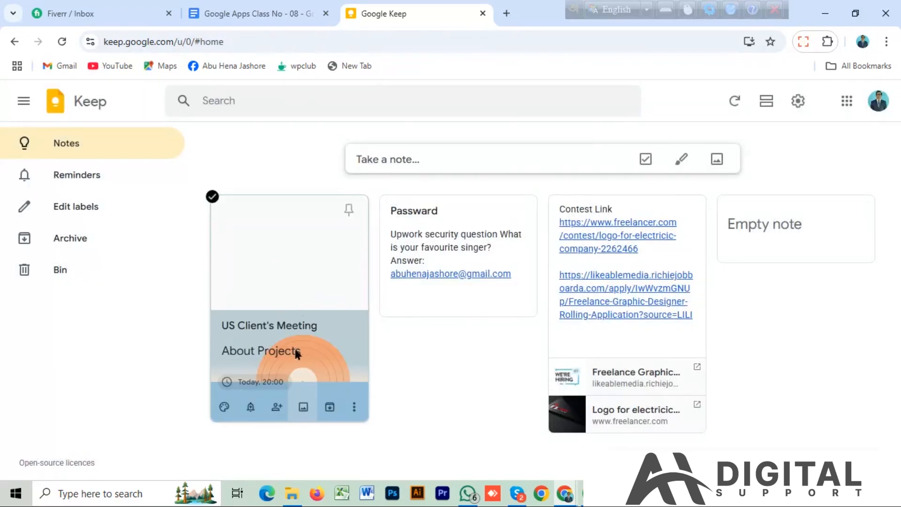
Reopen the US Client's Meeting note, review its list of additional note actions and return to the notes overview
click(281, 291)
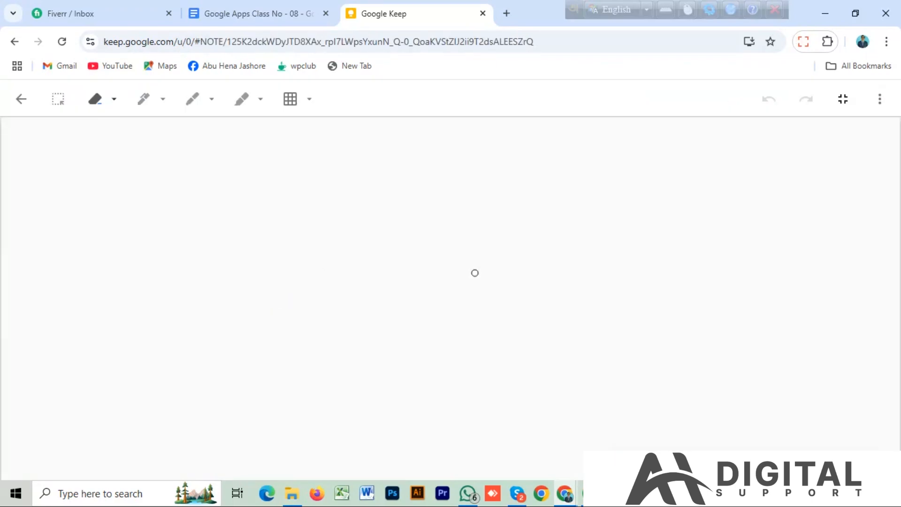
click(23, 100)
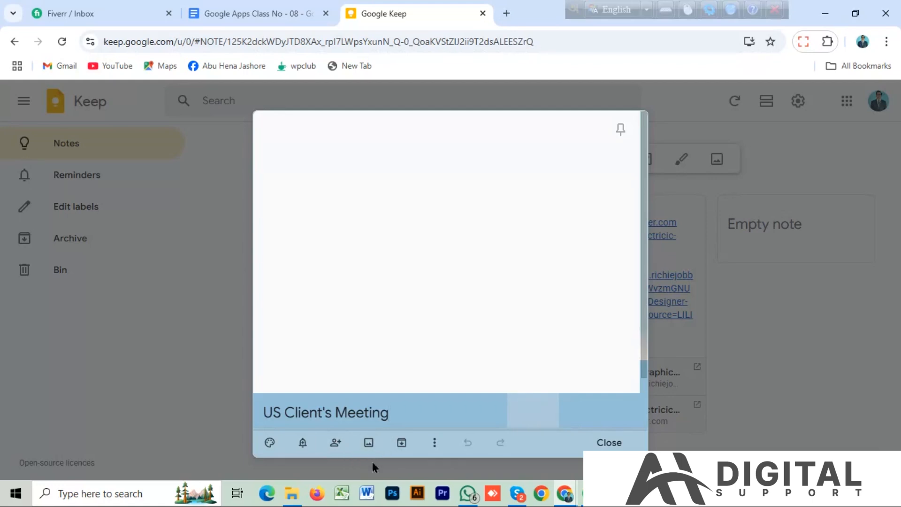
click(436, 444)
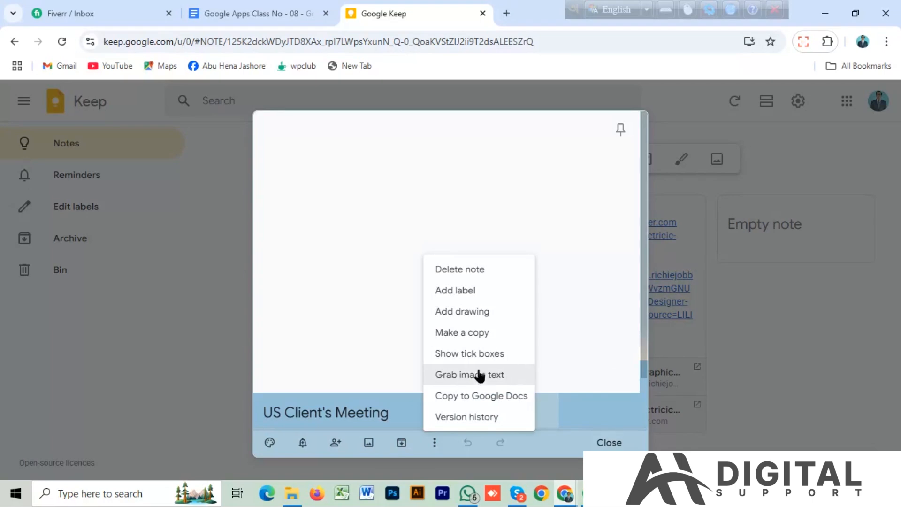
click(394, 271)
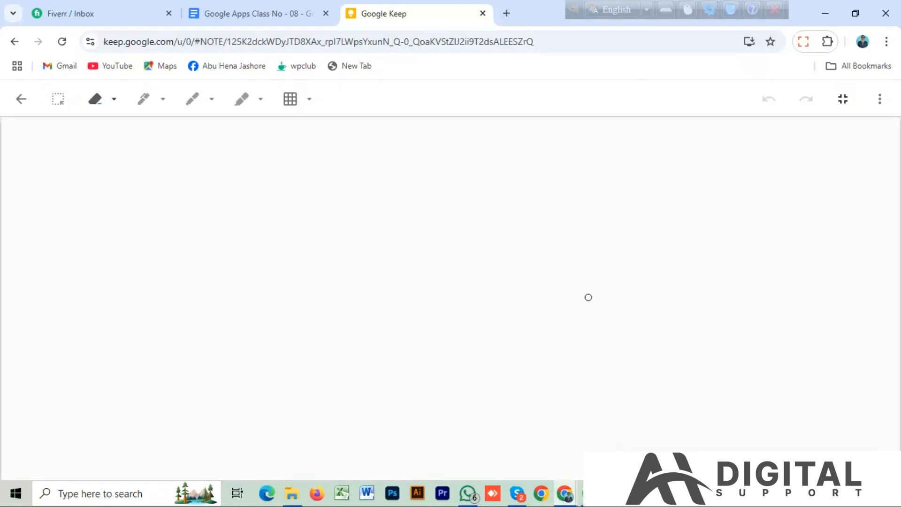
click(22, 100)
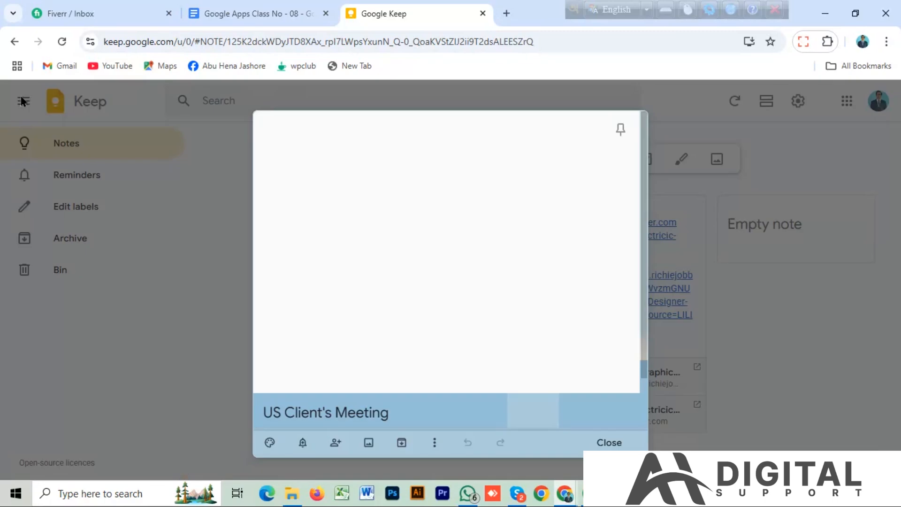
click(14, 41)
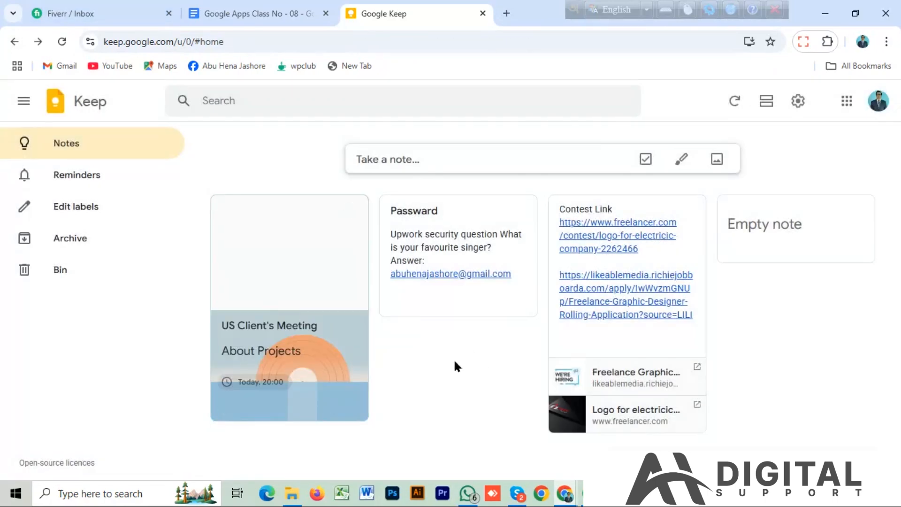